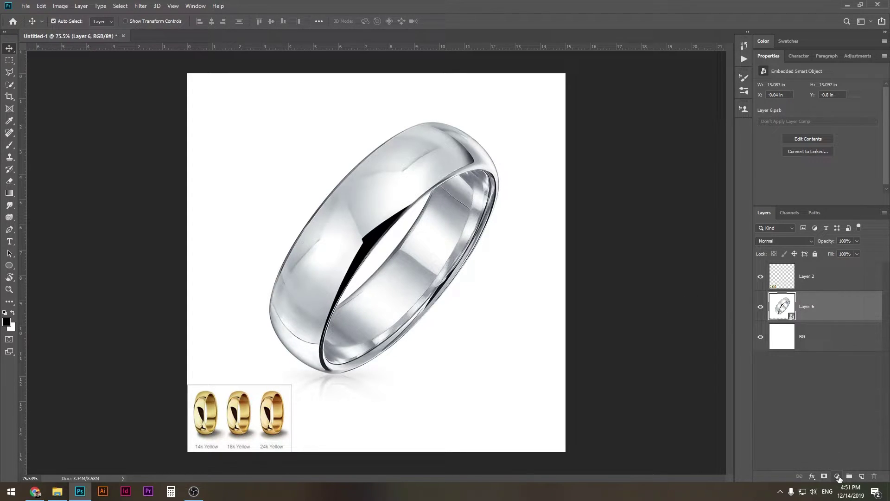
Step: Add a Solid Color fill layer from the fill and adjustment layer list
{"action": "left_click", "coordinate": [837, 477]}
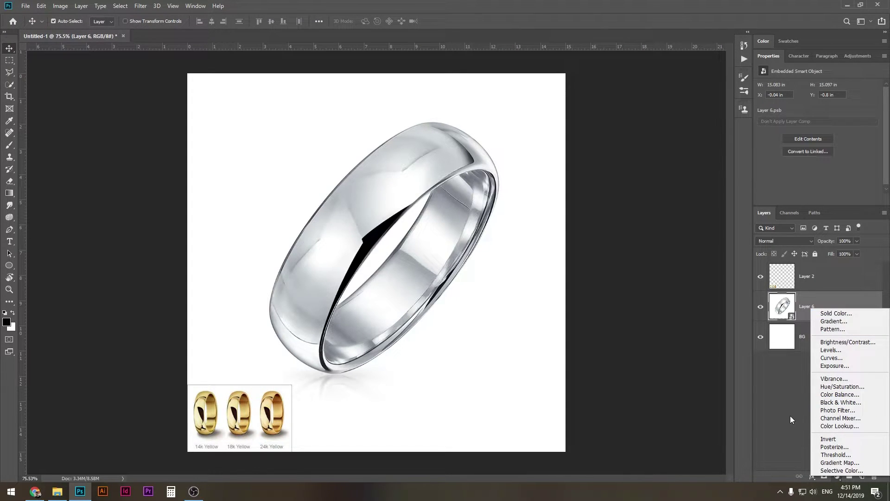
{"action": "left_click", "coordinate": [825, 462]}
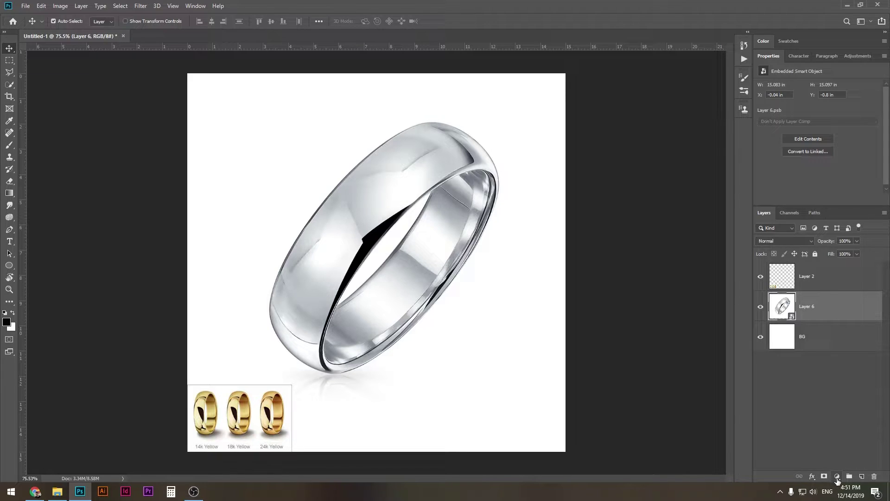
{"action": "left_click", "coordinate": [838, 478]}
{"action": "left_click", "coordinate": [837, 478]}
{"action": "left_click", "coordinate": [838, 477]}
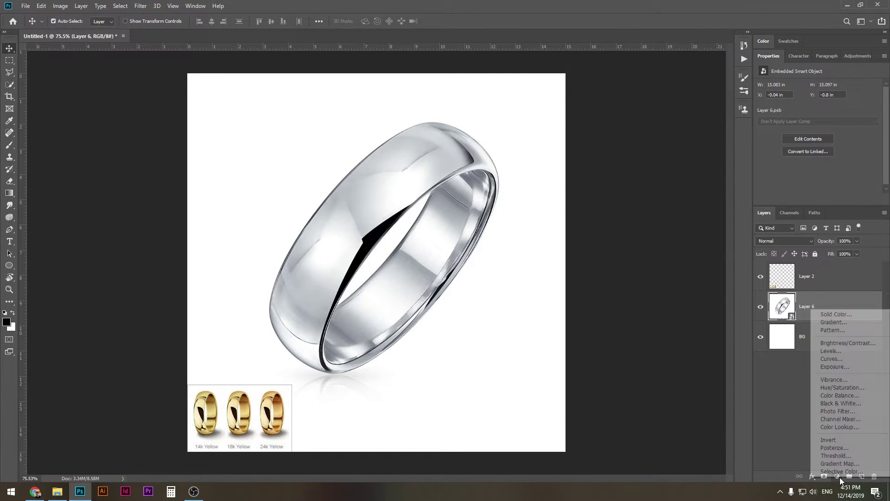
{"action": "left_click", "coordinate": [838, 478]}
{"action": "left_click", "coordinate": [838, 478]}
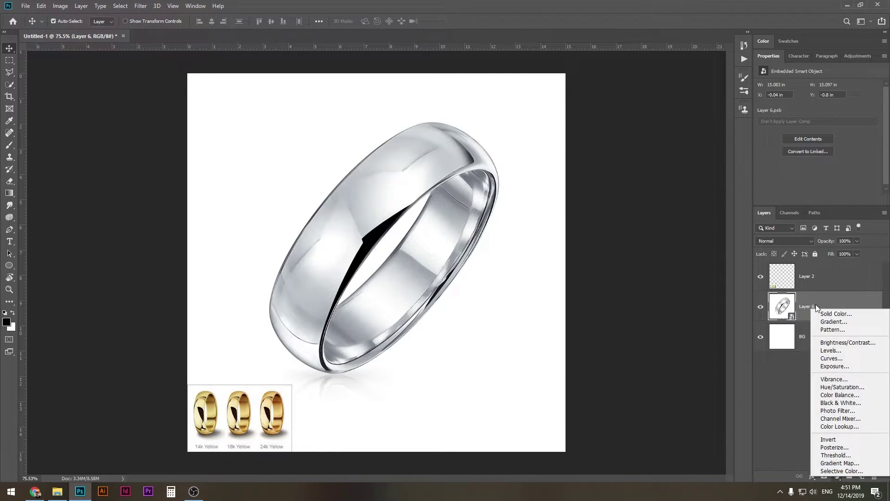
{"action": "left_click", "coordinate": [823, 315]}
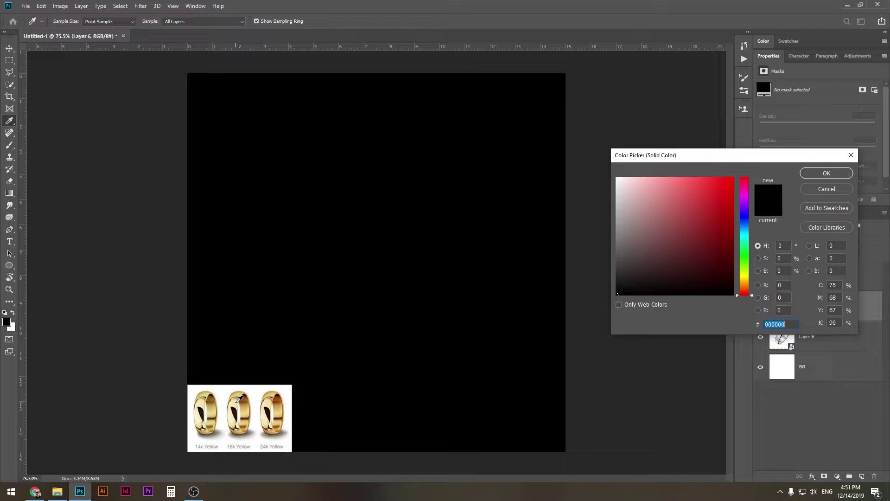
Step: Sample pale gold f5e4aa from the middle 18k reference ring and confirm it
{"action": "left_click", "coordinate": [237, 401]}
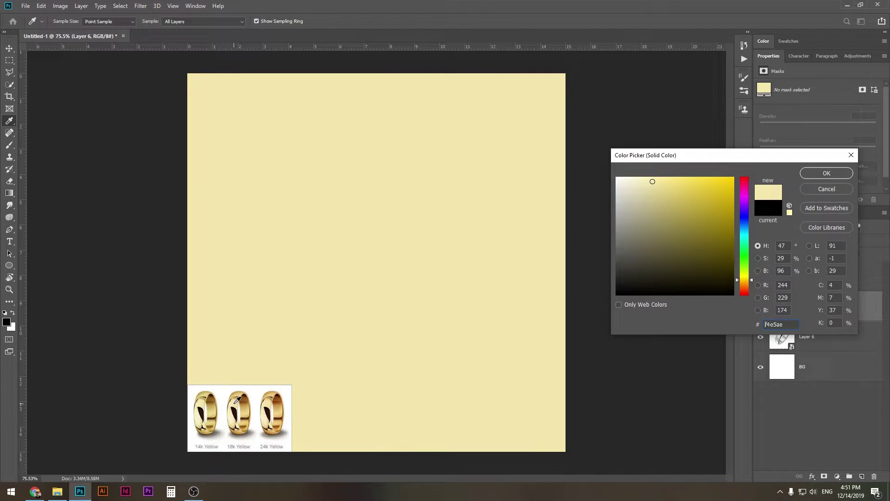
{"action": "left_click", "coordinate": [238, 399]}
{"action": "left_click", "coordinate": [235, 403]}
{"action": "left_click", "coordinate": [236, 400]}
{"action": "left_click", "coordinate": [236, 402]}
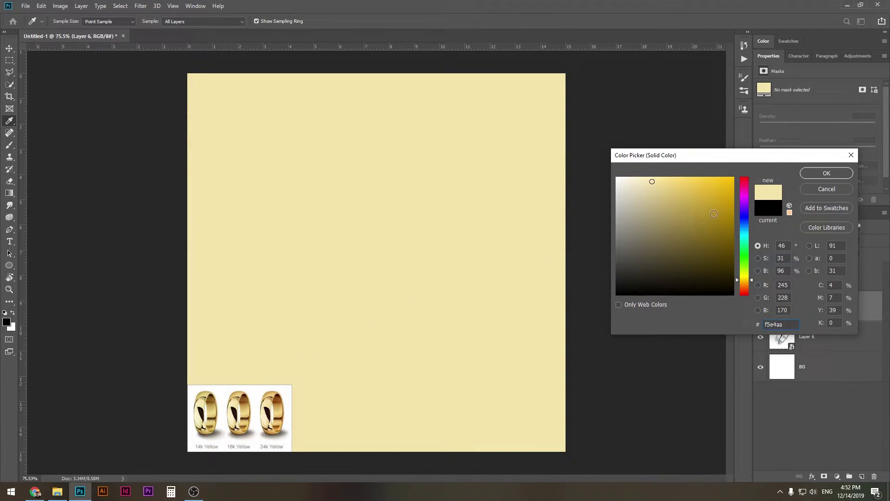
{"action": "left_click", "coordinate": [818, 171]}
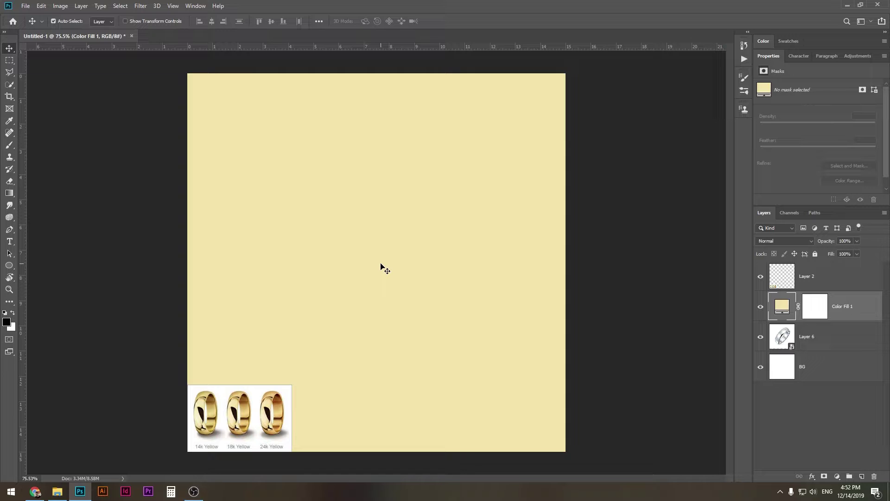
Step: Invert Color Fill 1's mask to solid black, hiding the pale gold fill
{"action": "left_click", "coordinate": [819, 308]}
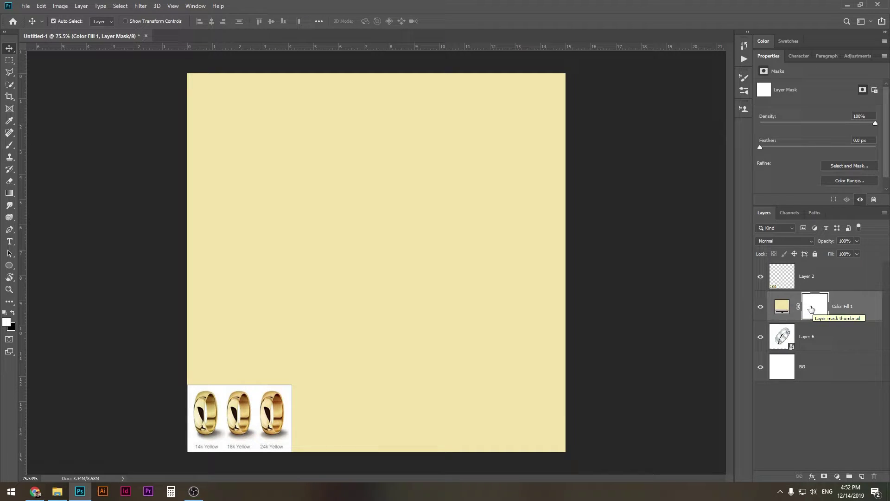
{"action": "key", "text": "ctrl"}
{"action": "key", "text": "ctrl+i"}
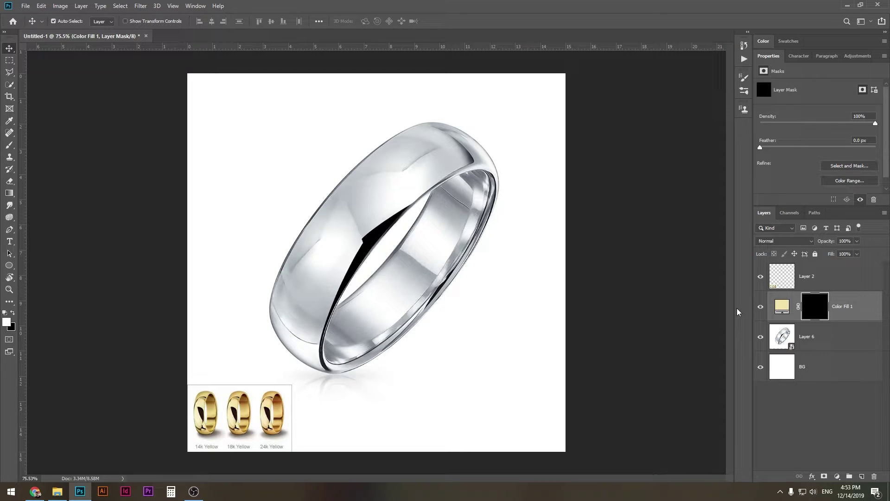
{"action": "key", "text": "b"}
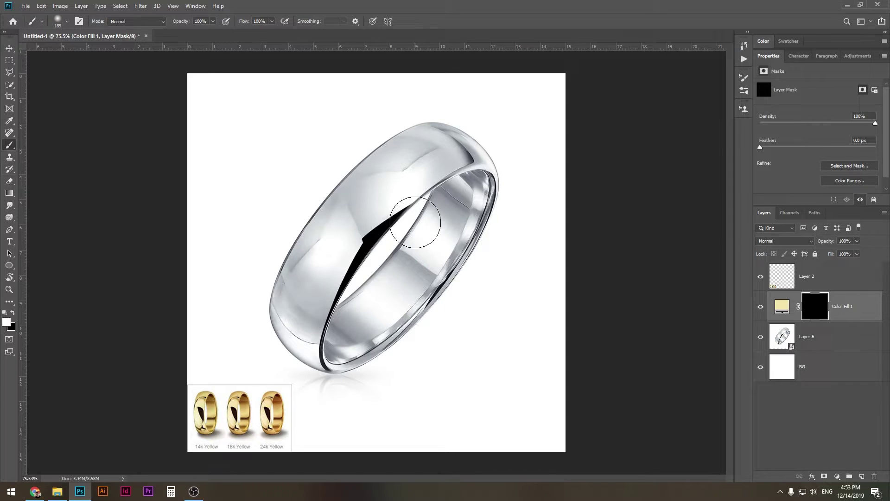
Step: Paint white over the ring band on the mask with a ~287 px brush, then blend the fill in Color mode
{"action": "right_click", "coordinate": [356, 289], "text": "alt"}
{"action": "mouse_move", "coordinate": [356, 289]}
{"action": "left_mouse_down"}
{"action": "mouse_move", "coordinate": [370, 284]}
{"action": "mouse_move", "coordinate": [357, 277]}
{"action": "left_mouse_up"}
{"action": "mouse_move", "coordinate": [303, 322]}
{"action": "left_mouse_down"}
{"action": "mouse_move", "coordinate": [295, 321]}
{"action": "mouse_move", "coordinate": [328, 256]}
{"action": "mouse_move", "coordinate": [381, 188]}
{"action": "mouse_move", "coordinate": [435, 151]}
{"action": "mouse_move", "coordinate": [455, 198]}
{"action": "mouse_move", "coordinate": [380, 278]}
{"action": "mouse_move", "coordinate": [347, 332]}
{"action": "mouse_move", "coordinate": [308, 324]}
{"action": "mouse_move", "coordinate": [338, 244]}
{"action": "mouse_move", "coordinate": [423, 159]}
{"action": "mouse_move", "coordinate": [463, 169]}
{"action": "mouse_move", "coordinate": [437, 248]}
{"action": "mouse_move", "coordinate": [353, 334]}
{"action": "mouse_move", "coordinate": [357, 294]}
{"action": "left_mouse_up"}
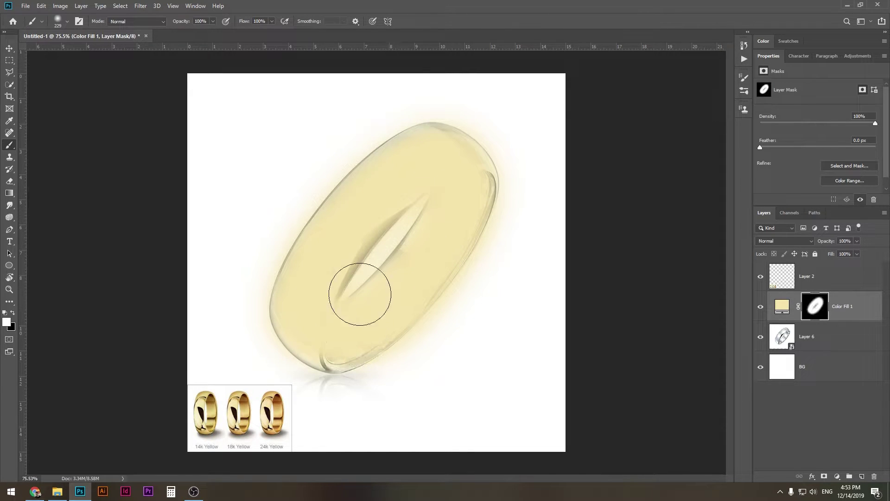
{"action": "left_click", "coordinate": [768, 240]}
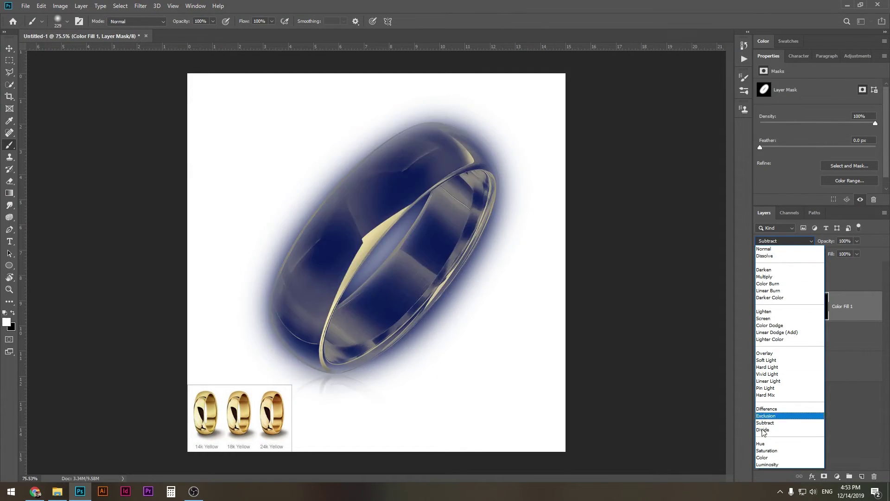
{"action": "left_click", "coordinate": [762, 457]}
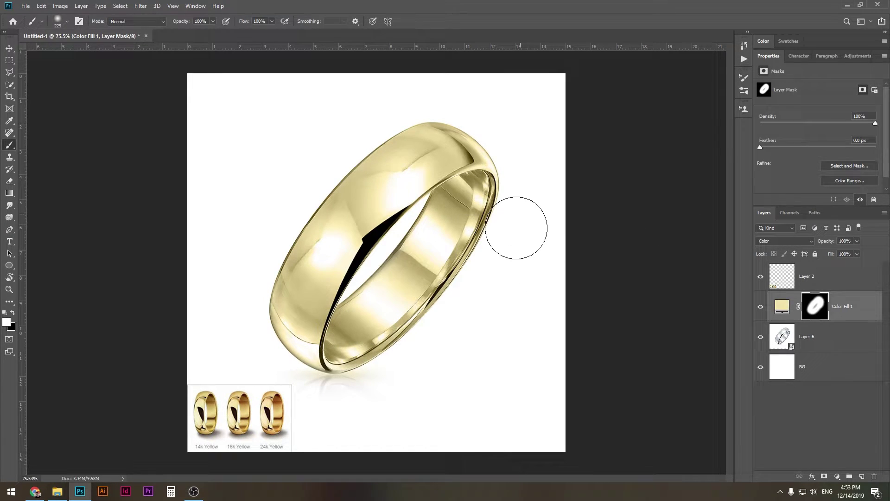
Step: Undo the stray upper-left stroke and mask gold off the ring's inner lower edge with a 72 px brush
{"action": "mouse_move", "coordinate": [490, 133]}
{"action": "left_mouse_down"}
{"action": "mouse_move", "coordinate": [354, 159]}
{"action": "mouse_move", "coordinate": [260, 109]}
{"action": "mouse_move", "coordinate": [308, 169]}
{"action": "mouse_move", "coordinate": [424, 185]}
{"action": "mouse_move", "coordinate": [294, 208]}
{"action": "mouse_move", "coordinate": [431, 160]}
{"action": "mouse_move", "coordinate": [339, 236]}
{"action": "mouse_move", "coordinate": [357, 159]}
{"action": "mouse_move", "coordinate": [377, 154]}
{"action": "mouse_move", "coordinate": [373, 199]}
{"action": "mouse_move", "coordinate": [395, 242]}
{"action": "left_mouse_up"}
{"action": "key", "text": "ctrl+z"}
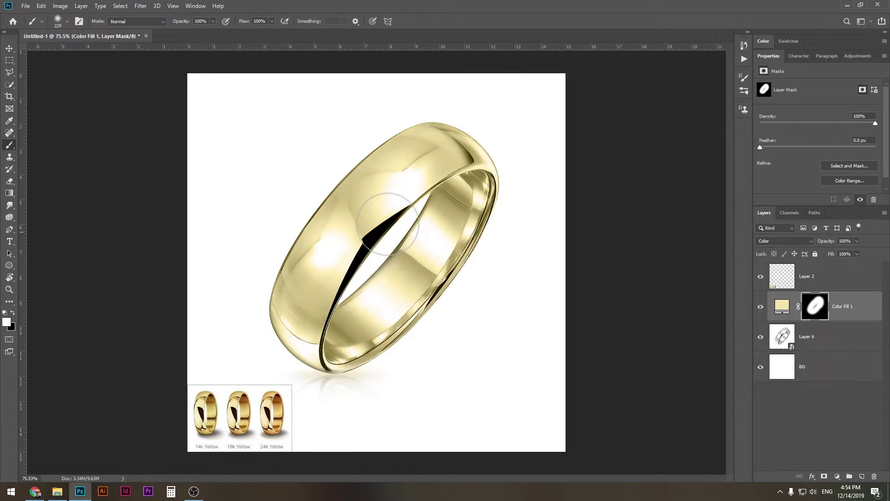
{"action": "scroll", "coordinate": [358, 377], "scroll_direction": "up", "scroll_amount": 3}
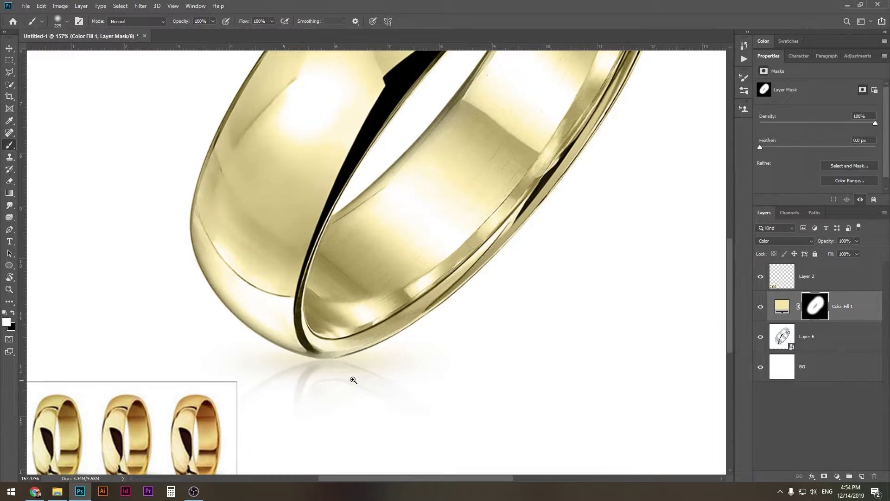
{"action": "left_click_drag", "start_coordinate": [317, 361], "coordinate": [303, 360]}
{"action": "key", "text": "x"}
{"action": "key", "text": "x"}
{"action": "key", "text": "x"}
{"action": "mouse_move", "coordinate": [309, 297]}
{"action": "left_mouse_down"}
{"action": "mouse_move", "coordinate": [315, 324]}
{"action": "mouse_move", "coordinate": [341, 329]}
{"action": "mouse_move", "coordinate": [326, 322]}
{"action": "mouse_move", "coordinate": [364, 306]}
{"action": "mouse_move", "coordinate": [347, 311]}
{"action": "mouse_move", "coordinate": [353, 301]}
{"action": "mouse_move", "coordinate": [298, 292]}
{"action": "mouse_move", "coordinate": [379, 285]}
{"action": "mouse_move", "coordinate": [383, 300]}
{"action": "mouse_move", "coordinate": [344, 319]}
{"action": "mouse_move", "coordinate": [397, 297]}
{"action": "mouse_move", "coordinate": [294, 321]}
{"action": "mouse_move", "coordinate": [336, 328]}
{"action": "mouse_move", "coordinate": [291, 334]}
{"action": "left_mouse_up"}
{"action": "key", "text": "x"}
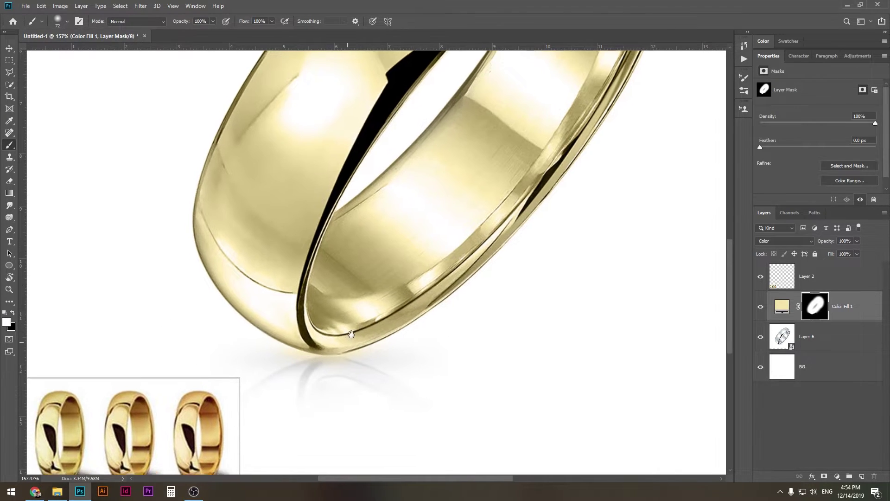
{"action": "left_click_drag", "start_coordinate": [351, 334], "coordinate": [353, 323]}
{"action": "key", "text": "x"}
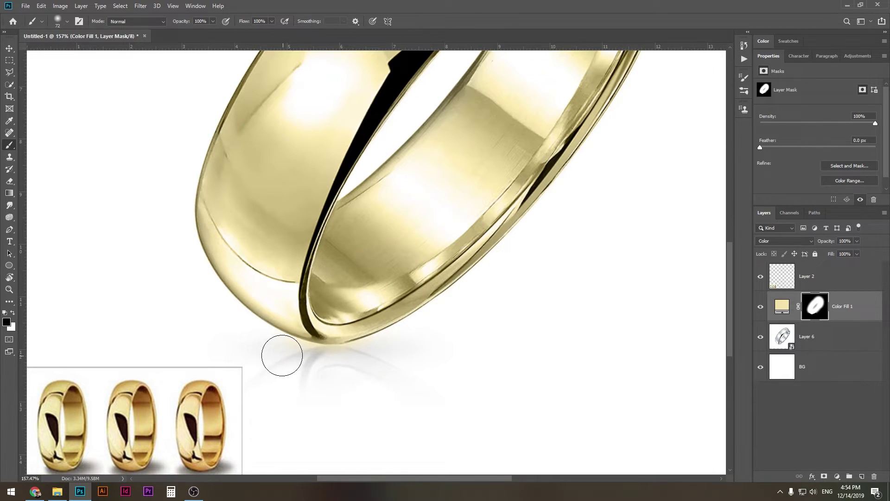
{"action": "key", "text": "x"}
{"action": "scroll", "coordinate": [342, 298], "scroll_direction": "down", "scroll_amount": 3}
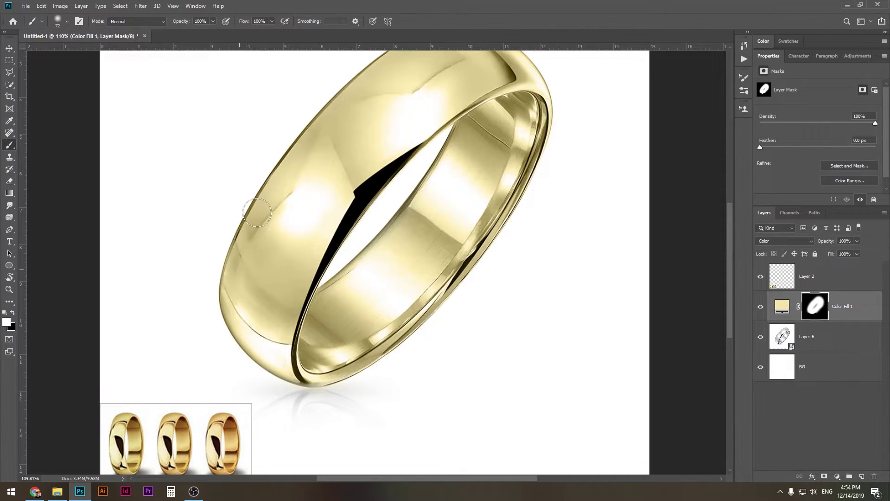
Step: Recentre the ring and extend the gold tint onto its reflection with a 53 px brush
{"action": "left_click_drag", "start_coordinate": [391, 155], "coordinate": [370, 173]}
{"action": "right_click", "coordinate": [356, 240]}
{"action": "left_click", "coordinate": [343, 216]}
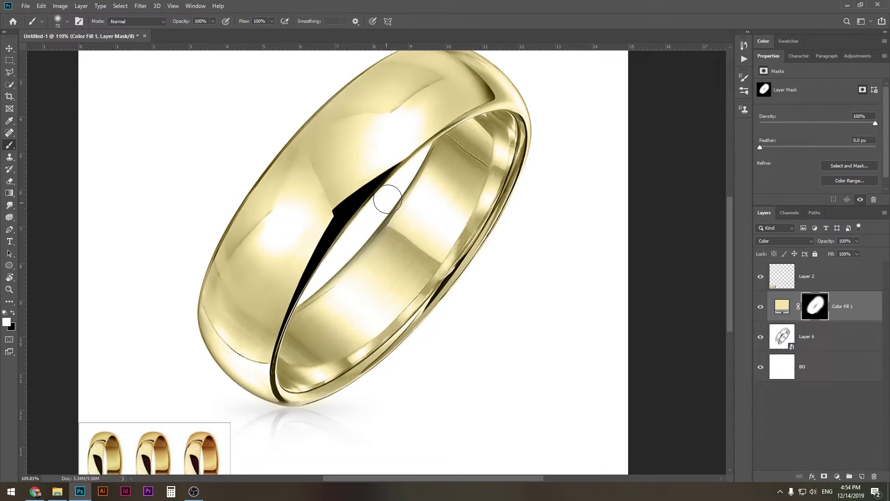
{"action": "left_click_drag", "start_coordinate": [385, 227], "coordinate": [360, 253]}
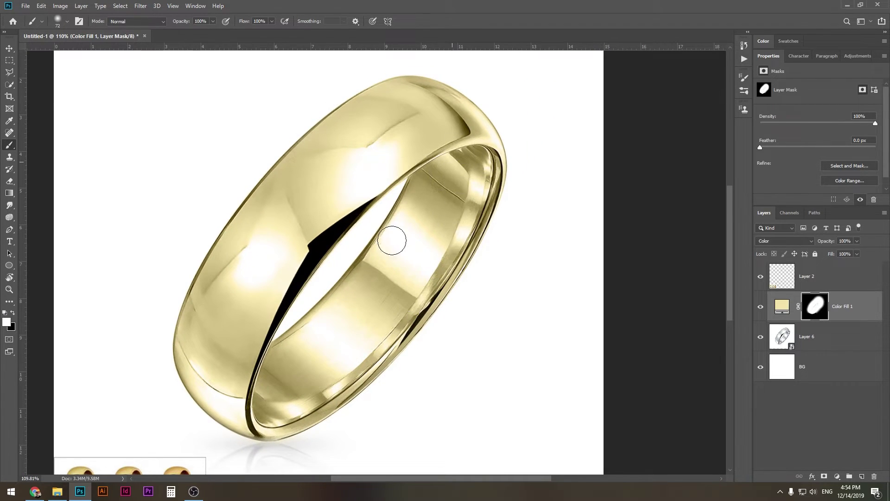
{"action": "left_click_drag", "start_coordinate": [445, 208], "coordinate": [486, 135]}
{"action": "scroll", "coordinate": [422, 223], "scroll_direction": "up", "scroll_amount": 5}
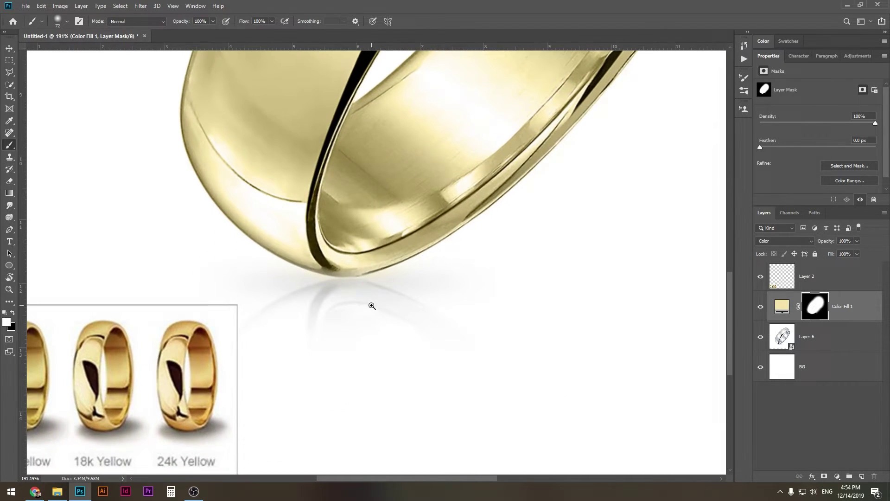
{"action": "right_click", "coordinate": [331, 319], "text": "alt"}
{"action": "left_click_drag", "start_coordinate": [331, 319], "coordinate": [318, 311]}
{"action": "mouse_move", "coordinate": [255, 338]}
{"action": "left_mouse_down"}
{"action": "mouse_move", "coordinate": [347, 301]}
{"action": "mouse_move", "coordinate": [429, 331]}
{"action": "mouse_move", "coordinate": [324, 327]}
{"action": "mouse_move", "coordinate": [295, 363]}
{"action": "mouse_move", "coordinate": [298, 329]}
{"action": "mouse_move", "coordinate": [314, 307]}
{"action": "mouse_move", "coordinate": [355, 298]}
{"action": "mouse_move", "coordinate": [426, 330]}
{"action": "left_mouse_up"}
Step: Remove the gold from the reflection's left part using an 80 px black brush
{"action": "key", "text": "x"}
{"action": "left_click_drag", "start_coordinate": [326, 354], "coordinate": [377, 367]}
{"action": "scroll", "coordinate": [353, 331], "scroll_direction": "down", "scroll_amount": 2}
{"action": "mouse_move", "coordinate": [352, 331]}
{"action": "left_mouse_down"}
{"action": "mouse_move", "coordinate": [338, 338]}
{"action": "mouse_move", "coordinate": [322, 313]}
{"action": "mouse_move", "coordinate": [417, 300]}
{"action": "mouse_move", "coordinate": [364, 292]}
{"action": "mouse_move", "coordinate": [380, 289]}
{"action": "left_mouse_up"}
{"action": "key", "text": "x"}
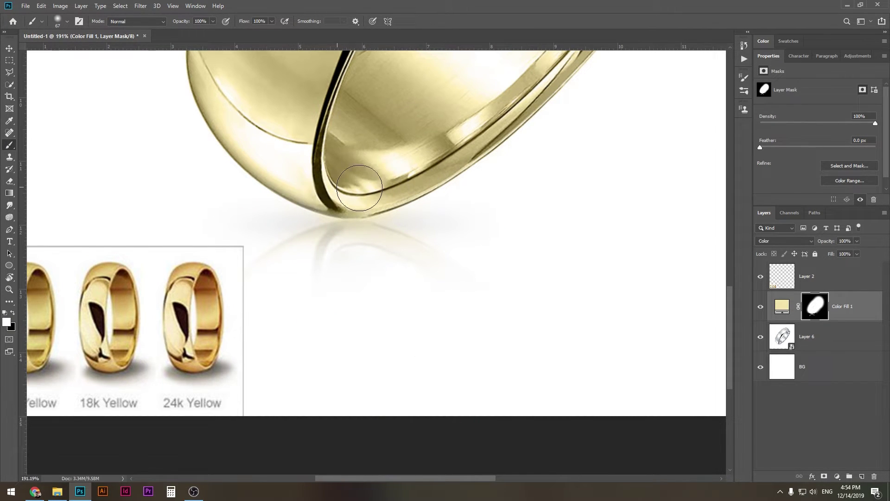
{"action": "scroll", "coordinate": [377, 268], "scroll_direction": "down", "scroll_amount": 5}
{"action": "key", "text": "v"}
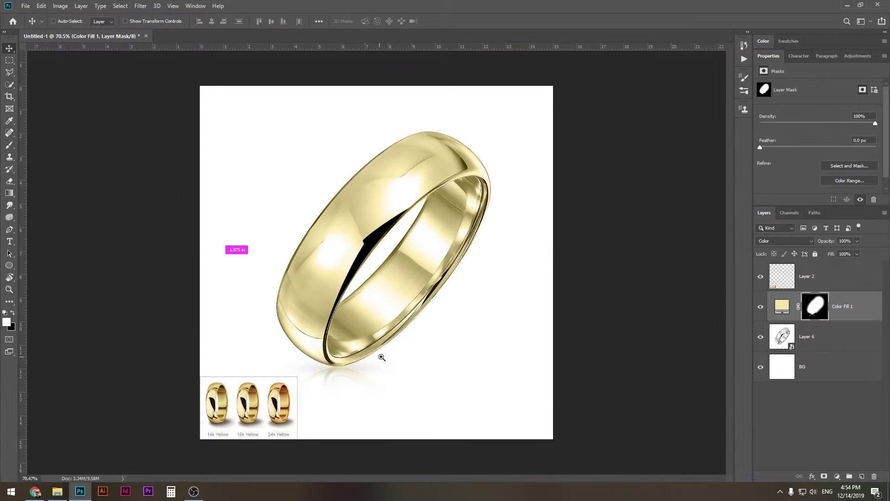
{"action": "scroll", "coordinate": [377, 356], "scroll_direction": "up", "scroll_amount": 3}
{"action": "scroll", "coordinate": [407, 350], "scroll_direction": "down", "scroll_amount": 3}
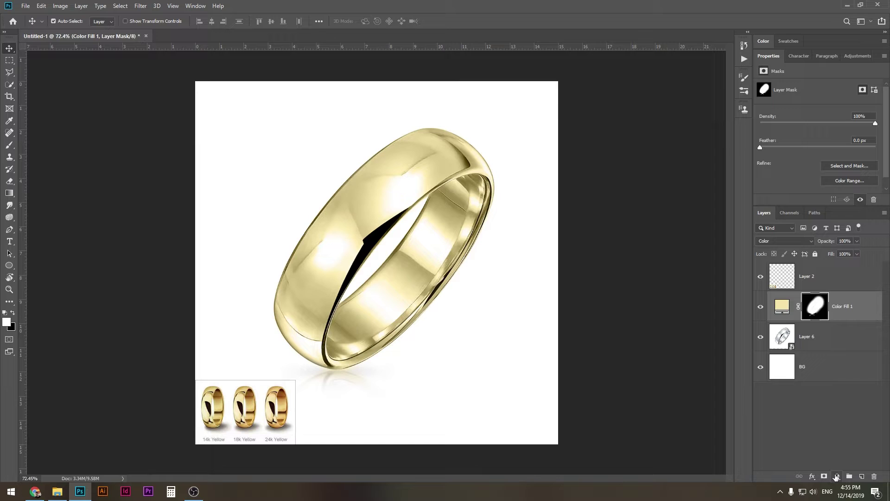
Step: Add Color Fill 2 in gold af813a sampled from the 18k ring and select its mask
{"action": "left_click", "coordinate": [835, 477]}
{"action": "left_click", "coordinate": [829, 313]}
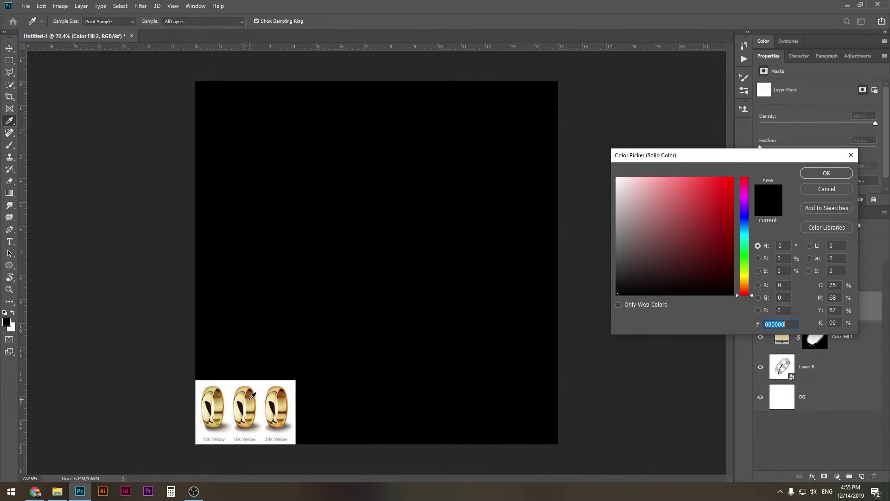
{"action": "left_click", "coordinate": [251, 398]}
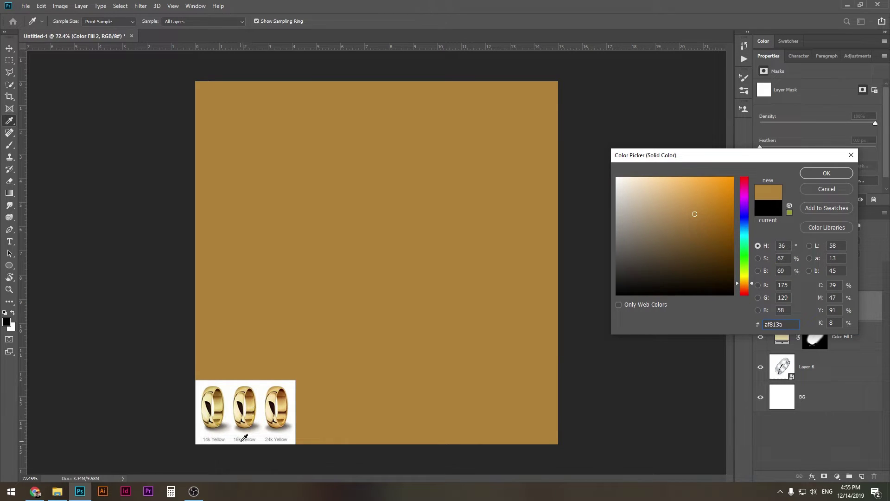
{"action": "left_click", "coordinate": [816, 178]}
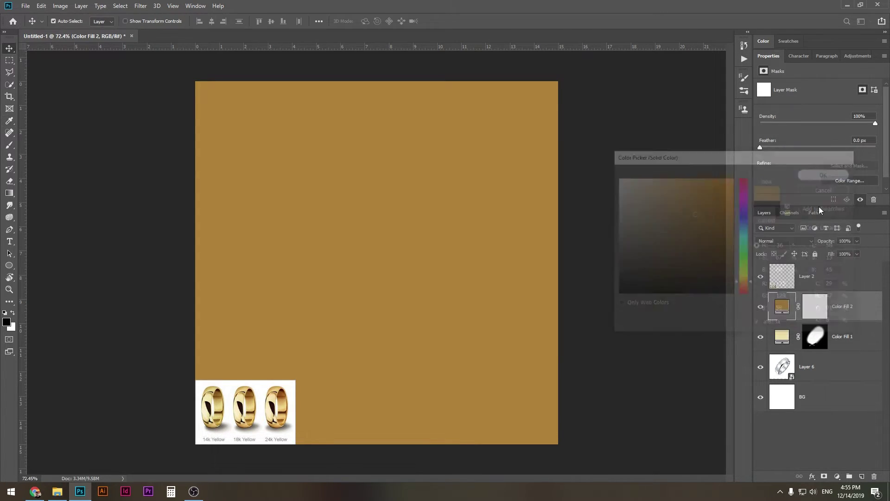
{"action": "left_click", "coordinate": [813, 304]}
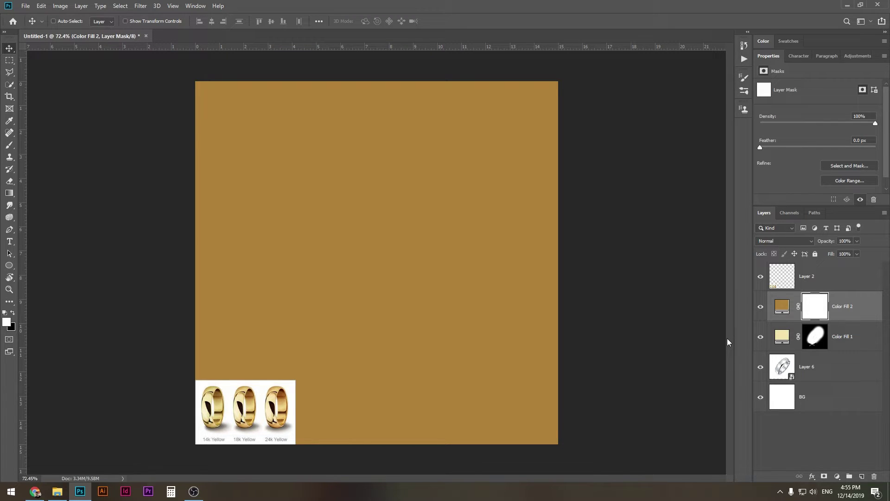
{"action": "key", "text": "ctrl+i"}
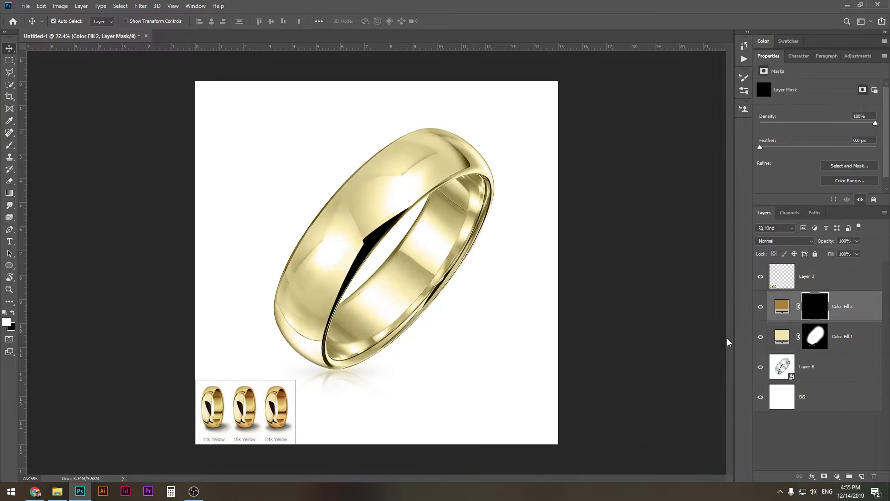
{"action": "key", "text": "b"}
{"action": "left_click_drag", "start_coordinate": [290, 260], "coordinate": [324, 260]}
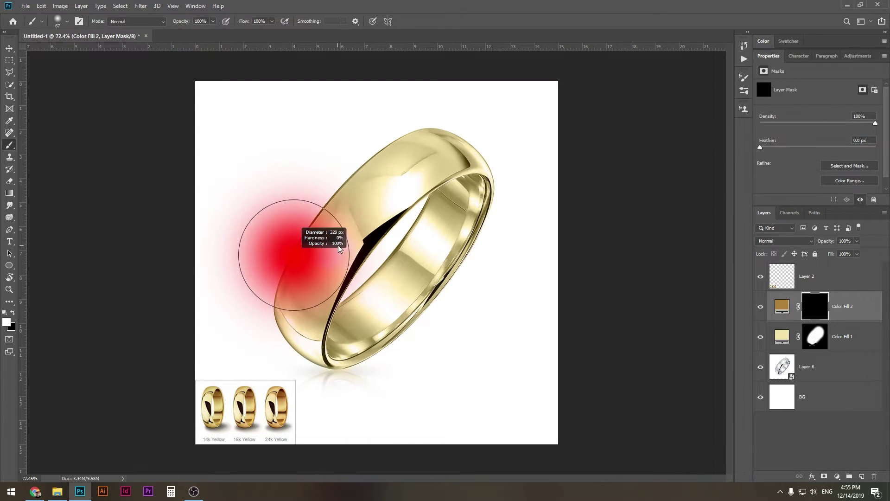
{"action": "mouse_move", "coordinate": [391, 170]}
{"action": "left_mouse_down"}
{"action": "mouse_move", "coordinate": [370, 167]}
{"action": "mouse_move", "coordinate": [383, 157]}
{"action": "left_mouse_up"}
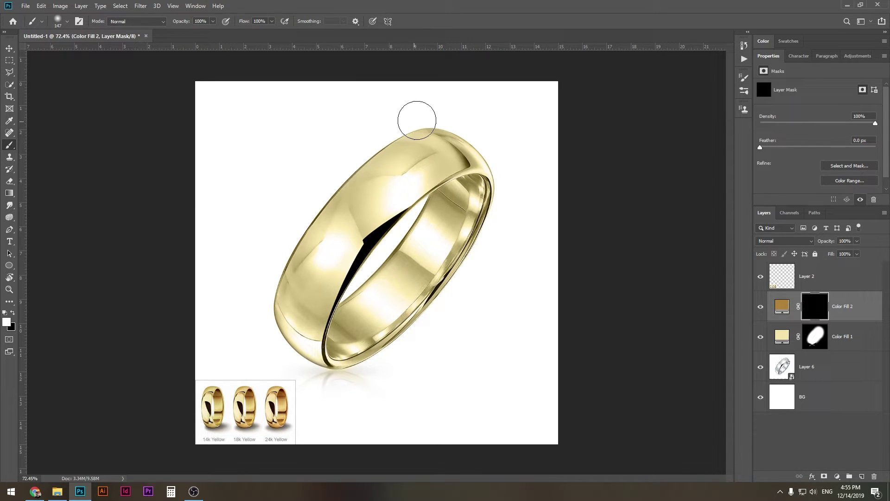
{"action": "left_click_drag", "start_coordinate": [368, 189], "coordinate": [394, 189]}
{"action": "left_click_drag", "start_coordinate": [430, 251], "coordinate": [403, 251]}
{"action": "mouse_move", "coordinate": [459, 200]}
{"action": "left_mouse_down"}
{"action": "mouse_move", "coordinate": [453, 221]}
{"action": "mouse_move", "coordinate": [404, 292]}
{"action": "left_mouse_up"}
{"action": "key", "text": "ctrl+z"}
Step: Set Color Fill 2 to Color blend mode and paint gold onto the inner band and both rims
{"action": "left_click", "coordinate": [784, 241]}
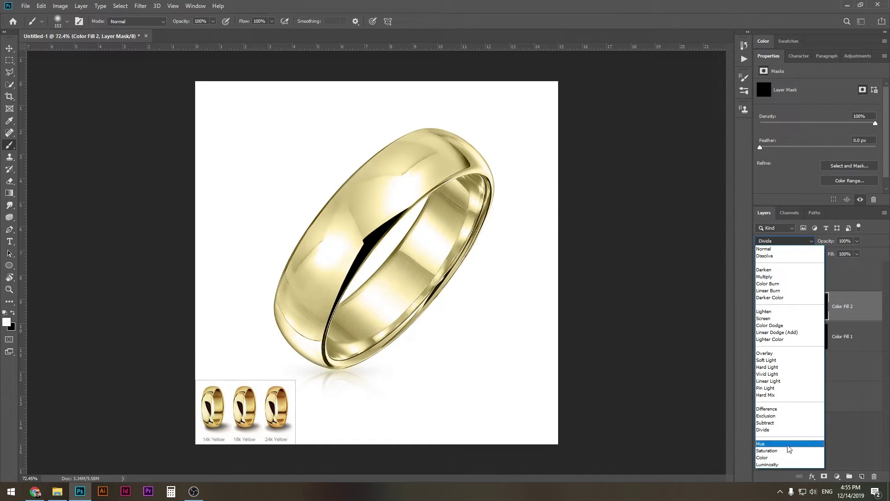
{"action": "left_click", "coordinate": [768, 457]}
{"action": "mouse_move", "coordinate": [455, 211]}
{"action": "left_mouse_down"}
{"action": "mouse_move", "coordinate": [464, 204]}
{"action": "mouse_move", "coordinate": [461, 227]}
{"action": "mouse_move", "coordinate": [489, 195]}
{"action": "left_mouse_up"}
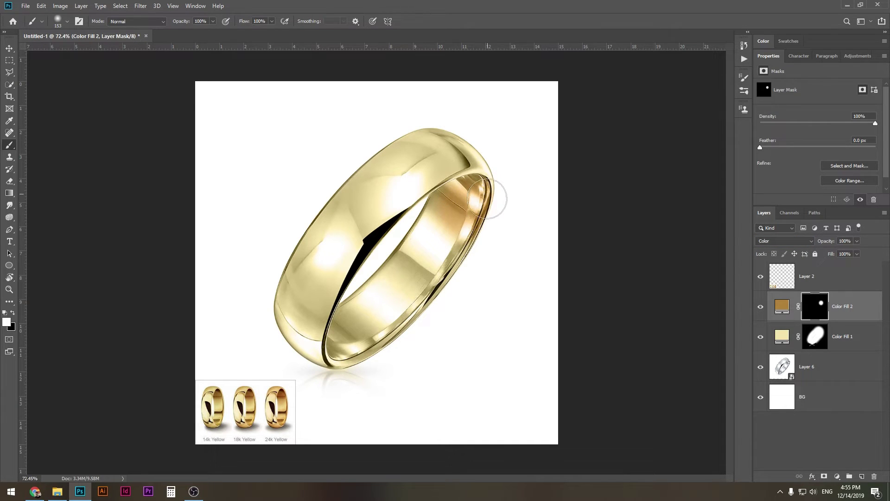
{"action": "mouse_move", "coordinate": [468, 252]}
{"action": "left_mouse_down"}
{"action": "mouse_move", "coordinate": [403, 328]}
{"action": "mouse_move", "coordinate": [441, 298]}
{"action": "mouse_move", "coordinate": [407, 312]}
{"action": "left_mouse_up"}
{"action": "mouse_move", "coordinate": [301, 283]}
{"action": "left_mouse_down"}
{"action": "mouse_move", "coordinate": [278, 288]}
{"action": "mouse_move", "coordinate": [284, 268]}
{"action": "mouse_move", "coordinate": [276, 286]}
{"action": "mouse_move", "coordinate": [280, 238]}
{"action": "mouse_move", "coordinate": [291, 222]}
{"action": "mouse_move", "coordinate": [266, 285]}
{"action": "mouse_move", "coordinate": [310, 185]}
{"action": "mouse_move", "coordinate": [348, 145]}
{"action": "mouse_move", "coordinate": [388, 126]}
{"action": "left_mouse_up"}
Step: Resize the brush down to 89, then to 56, for detail work
{"action": "key", "text": "bracketleft"}
{"action": "key", "text": "bracketleft"}
{"action": "key", "text": "bracketleft"}
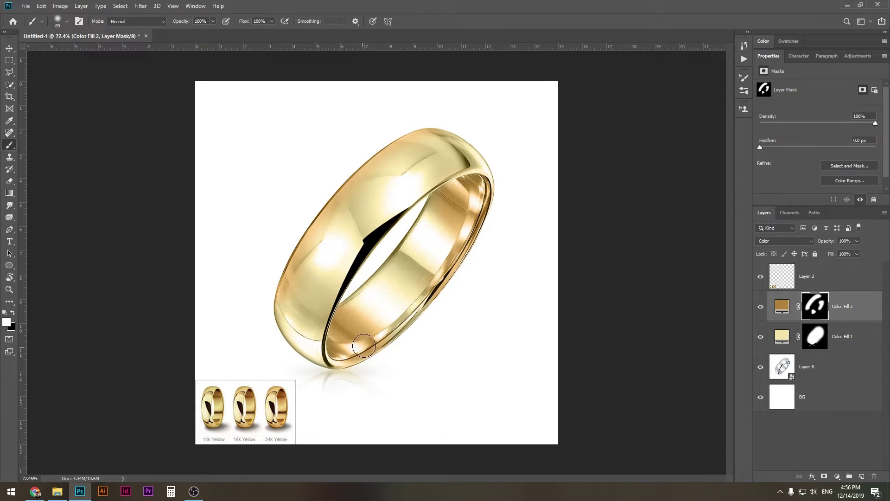
{"action": "left_click_drag", "start_coordinate": [399, 324], "coordinate": [413, 308]}
{"action": "left_click_drag", "start_coordinate": [440, 275], "coordinate": [409, 259]}
{"action": "left_click_drag", "start_coordinate": [369, 279], "coordinate": [363, 278]}
Step: Select Color Fill 2's colour thumbnail and bring up its Color Picker
{"action": "left_click", "coordinate": [782, 308]}
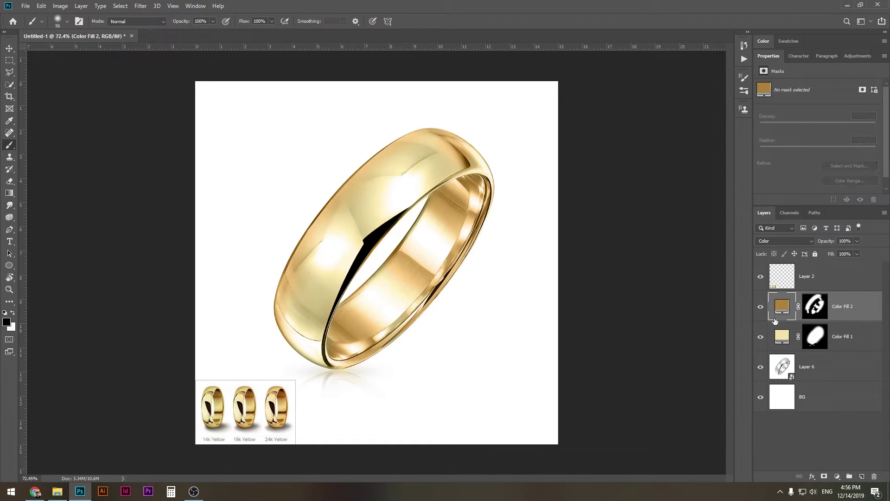
{"action": "double_click", "coordinate": [781, 307]}
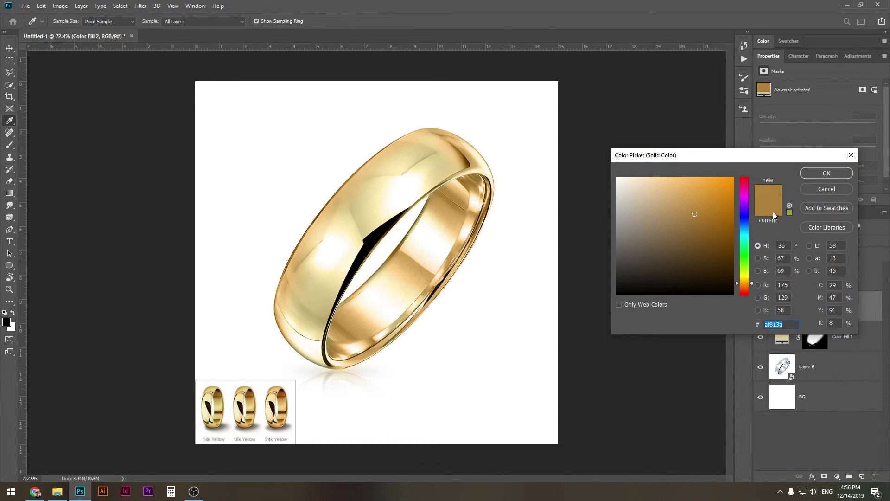
{"action": "left_click", "coordinate": [816, 188]}
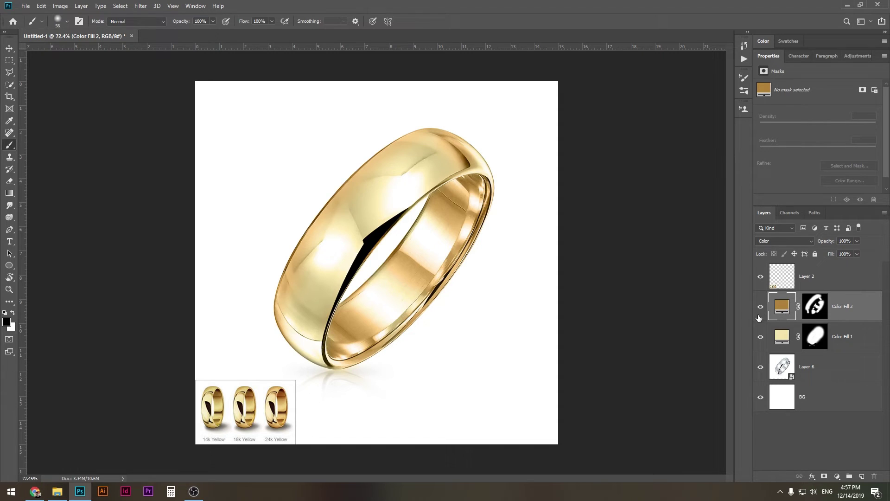
{"action": "double_click", "coordinate": [789, 308]}
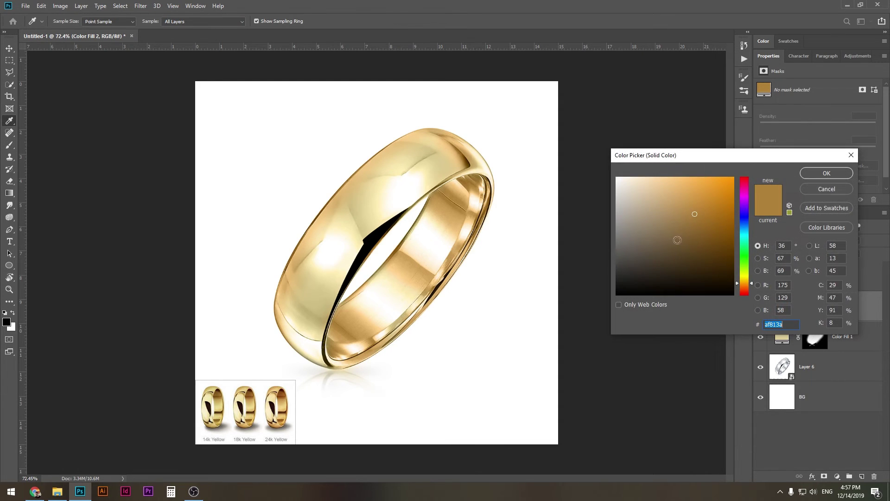
Step: Resample the 18k Yellow ring until the colour reads ddb86a, and apply it
{"action": "left_click", "coordinate": [254, 400]}
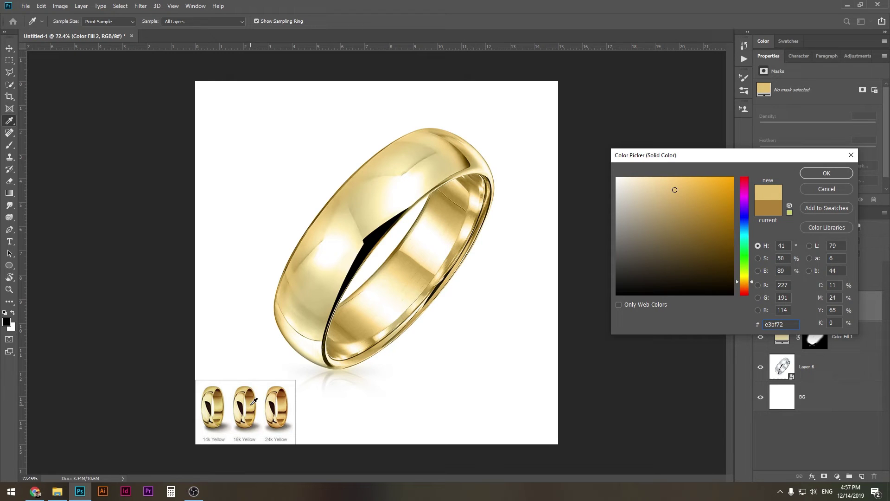
{"action": "left_click", "coordinate": [244, 402]}
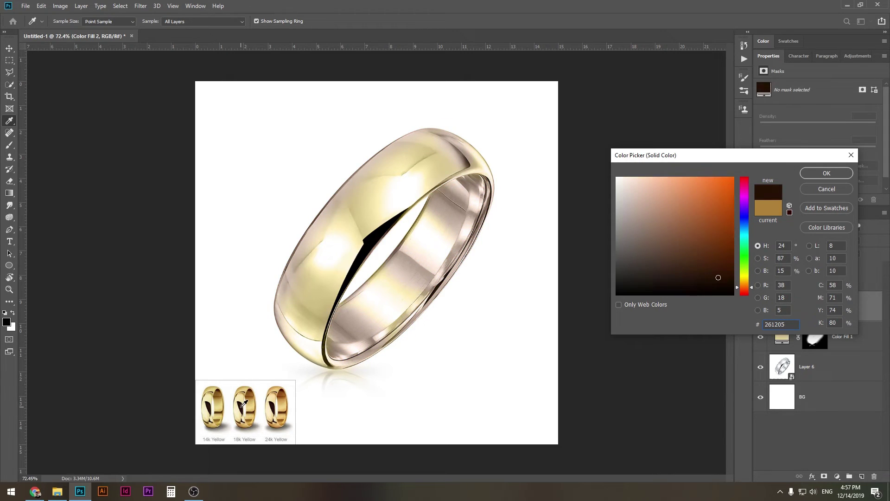
{"action": "left_click", "coordinate": [254, 400]}
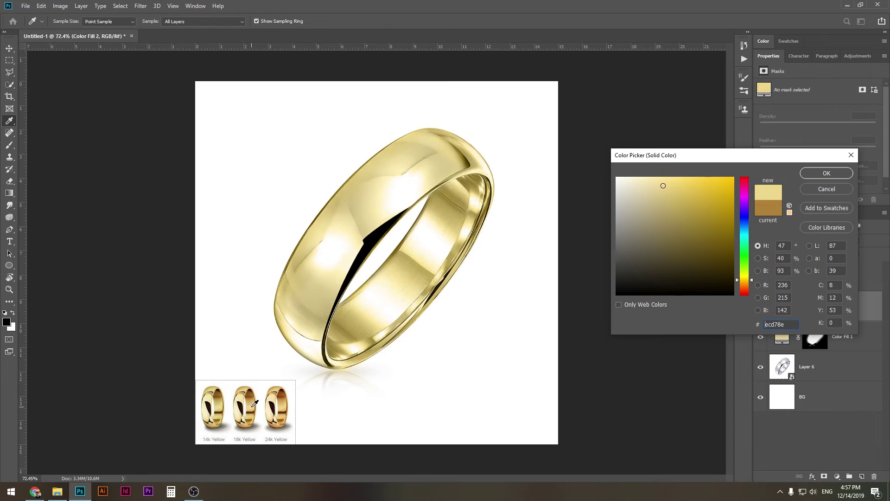
{"action": "left_click", "coordinate": [255, 403]}
{"action": "left_click", "coordinate": [256, 405]}
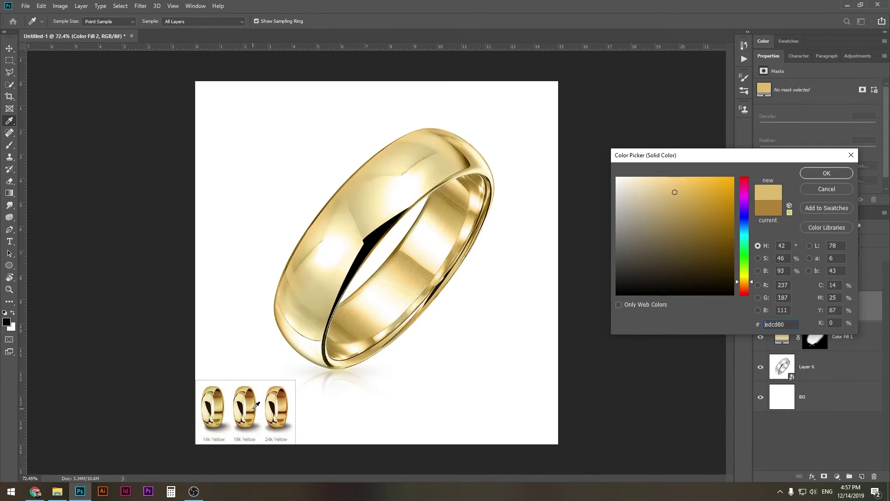
{"action": "left_click", "coordinate": [256, 405]}
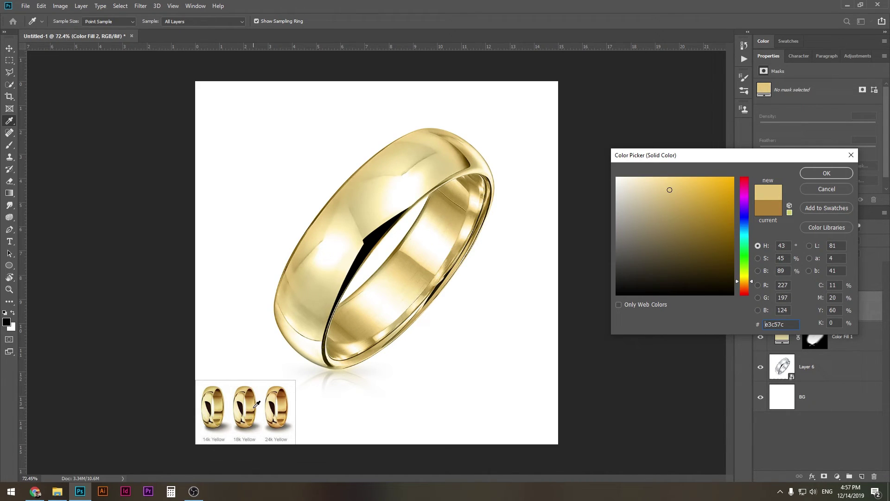
{"action": "left_click_drag", "start_coordinate": [716, 157], "coordinate": [683, 104]}
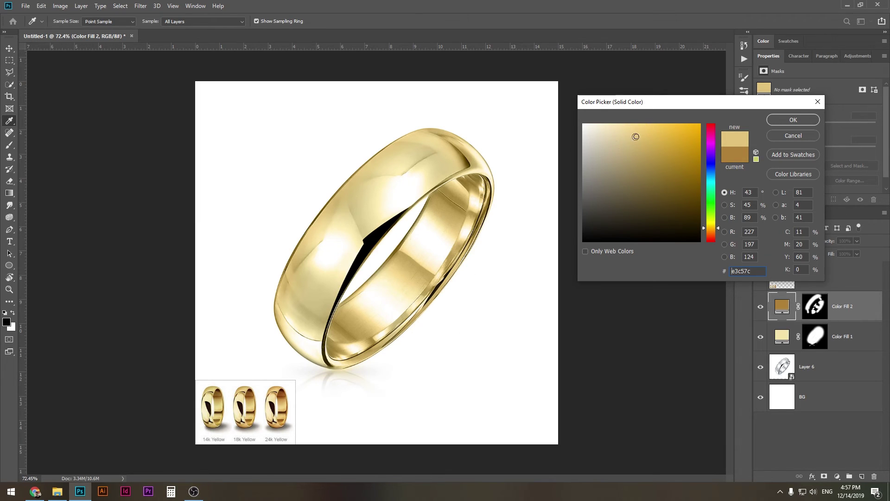
{"action": "left_click", "coordinate": [254, 401]}
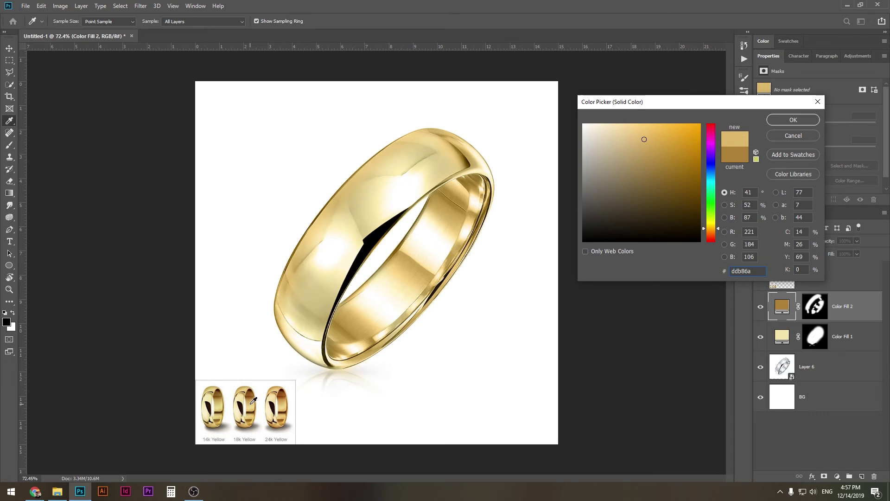
{"action": "left_click", "coordinate": [793, 120]}
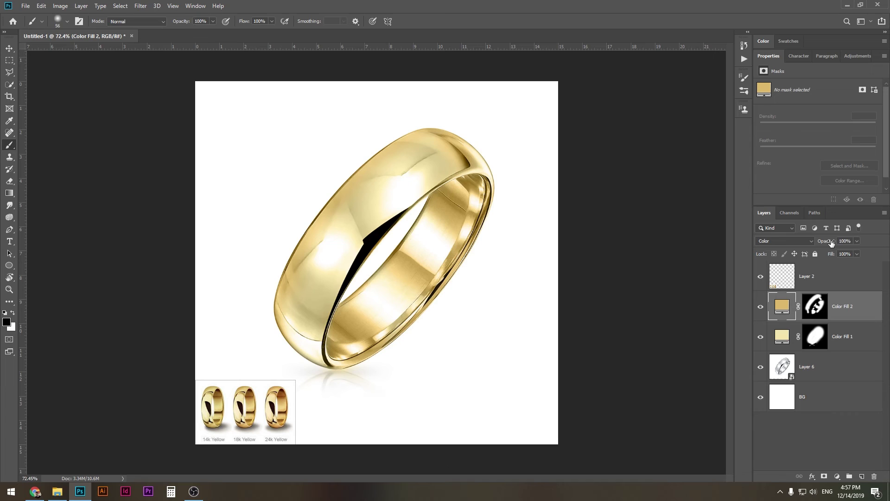
Step: Lower Color Fill 2 to 56% opacity and toggle its visibility to compare the shading
{"action": "left_click_drag", "start_coordinate": [832, 241], "coordinate": [811, 240]}
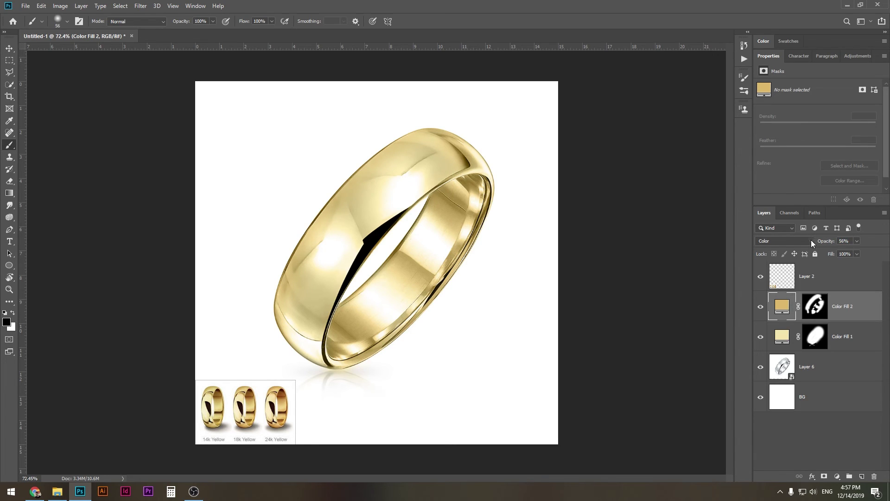
{"action": "left_click", "coordinate": [759, 308]}
{"action": "left_click", "coordinate": [759, 308]}
{"action": "left_click", "coordinate": [759, 308]}
{"action": "left_click", "coordinate": [759, 308]}
{"action": "key", "text": "ctrl+space"}
{"action": "left_click_drag", "start_coordinate": [453, 282], "coordinate": [399, 287]}
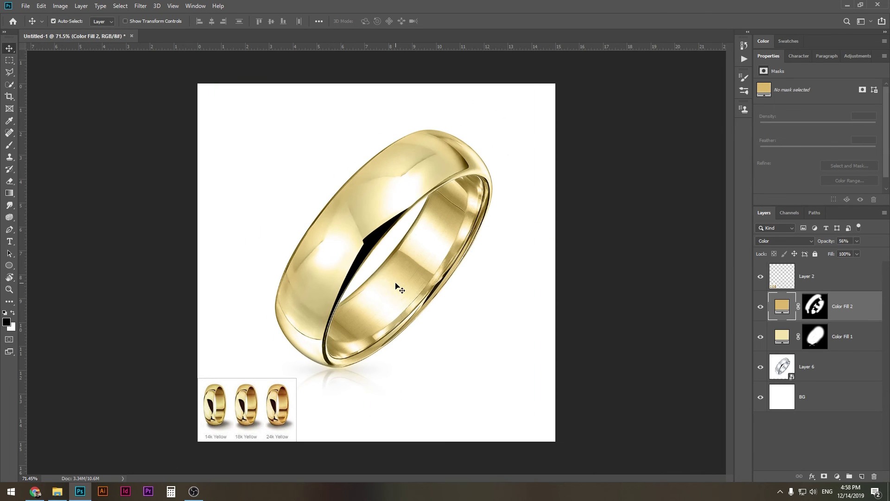